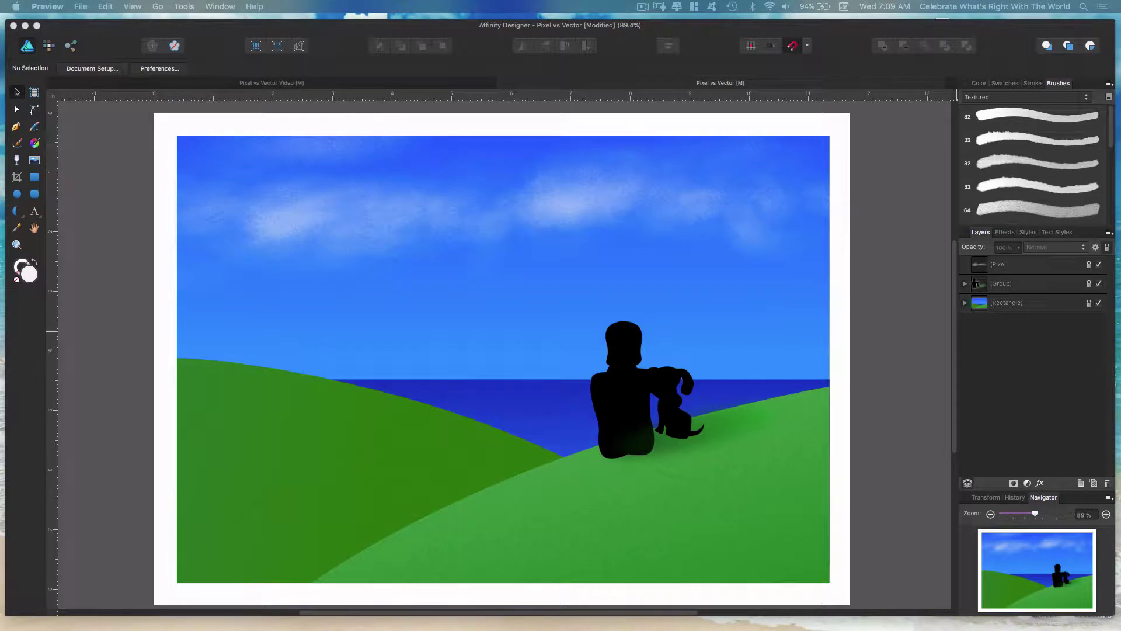
# Drag the wacom tablet.jpg photo of the keyboard and drawing tablet over the beach-hill artwork.
pyautogui.moveTo(1120, 111); pyautogui.dragTo(431, 159)
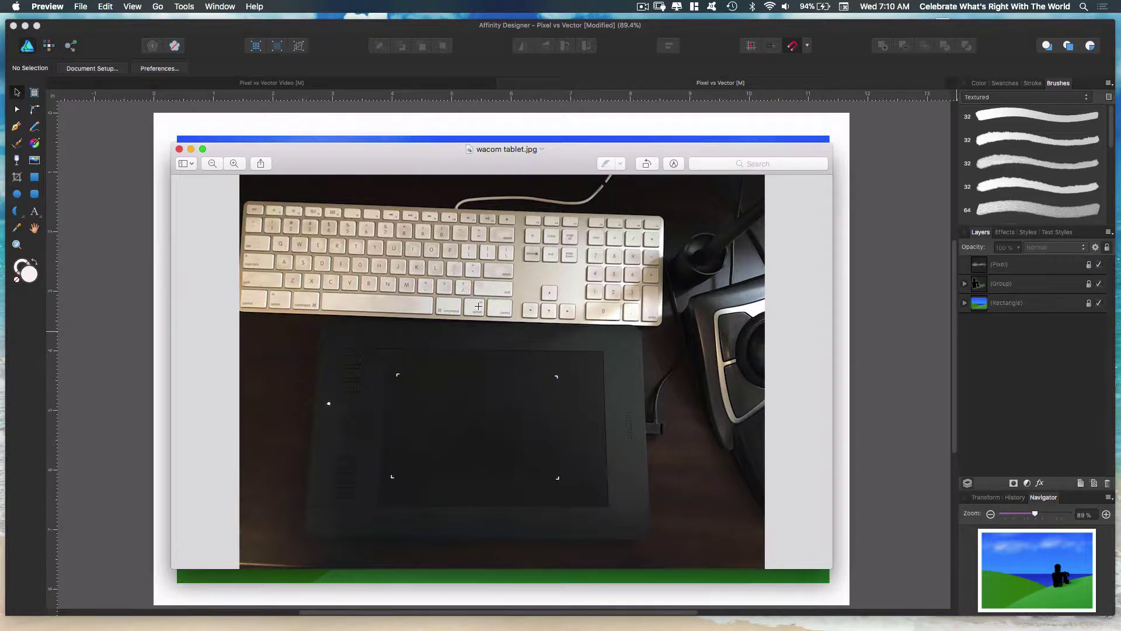
# Drag the Preview photo window off the right edge to reveal the Pixel vs Vector Video document.
pyautogui.moveTo(383, 156); pyautogui.dragTo(1120, 196)
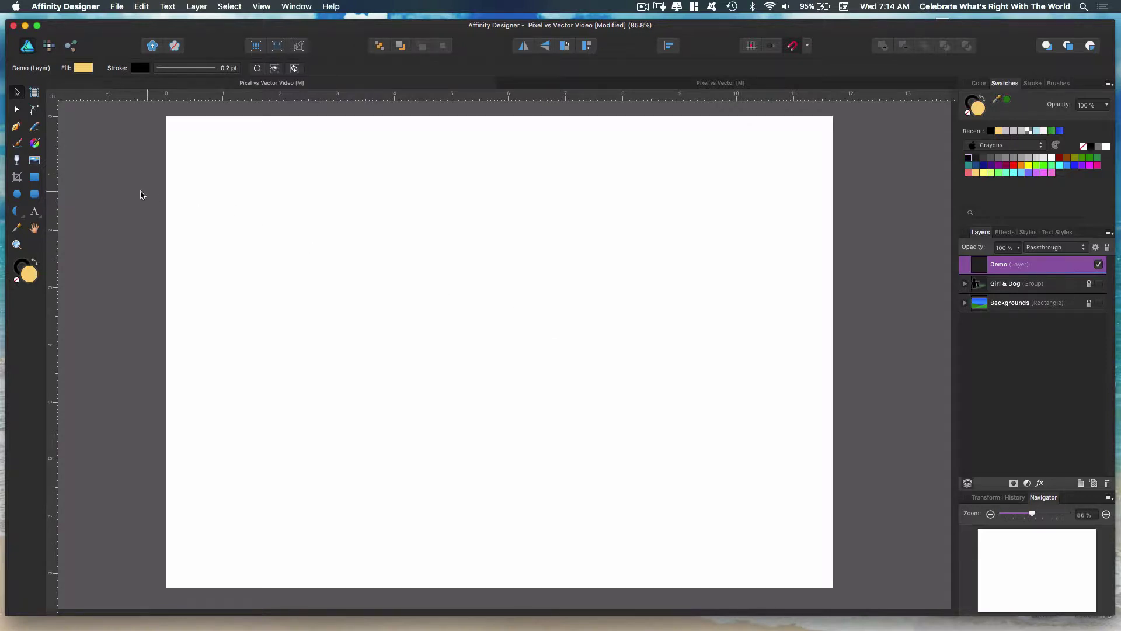
# Draw a yellow square with the Rectangle Tool, then a Pencil zigzag to its right.
pyautogui.click(35, 177)
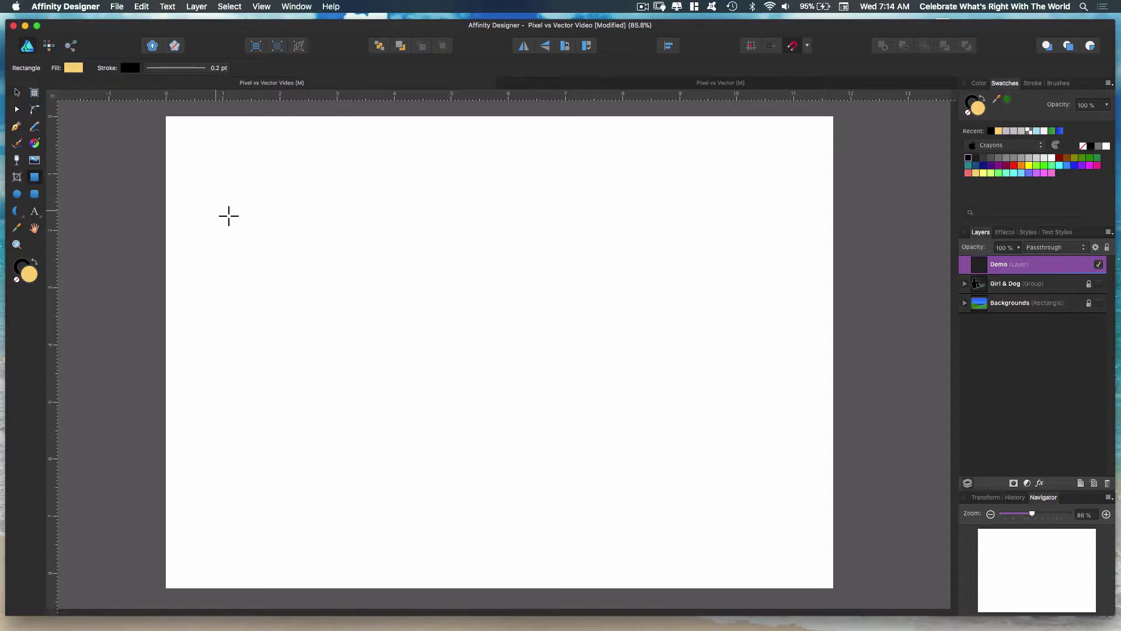
pyautogui.moveTo(241, 210); pyautogui.dragTo(392, 367)
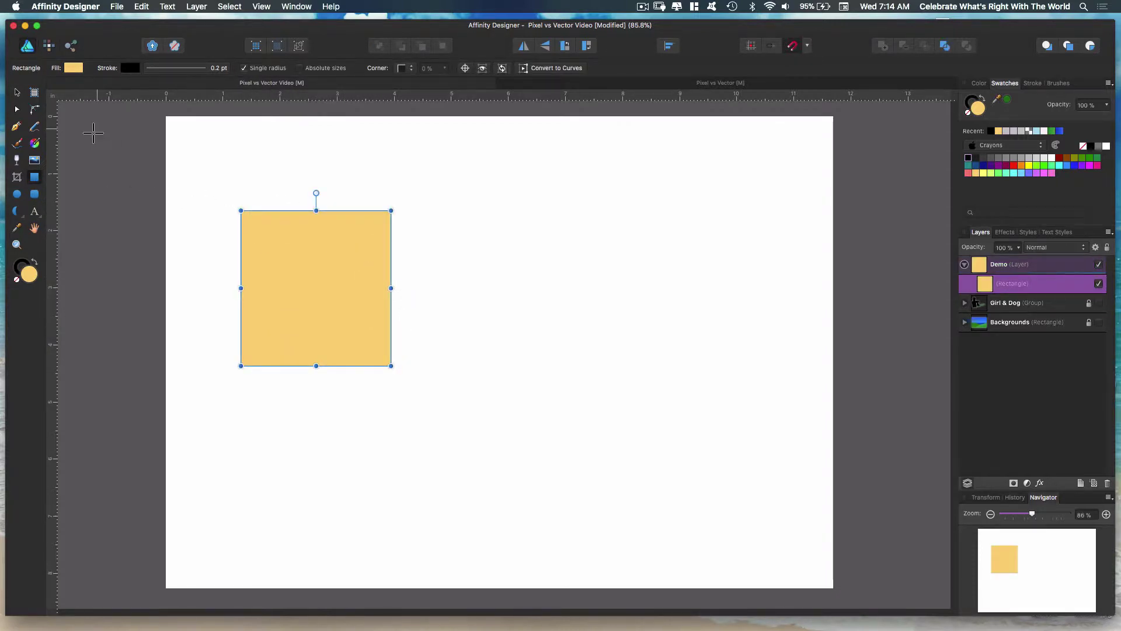
pyautogui.click(34, 126)
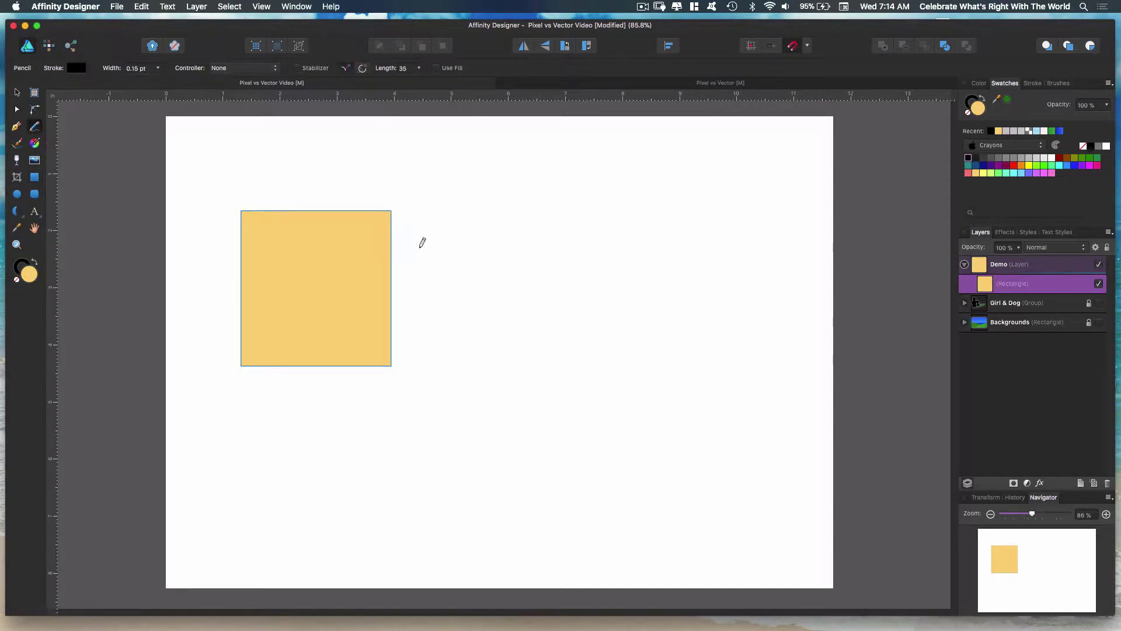
pyautogui.moveTo(428, 250)
pyautogui.mouseDown()
pyautogui.moveTo(454, 243)
pyautogui.moveTo(462, 291)
pyautogui.moveTo(484, 300)
pyautogui.moveTo(514, 283)
pyautogui.moveTo(504, 334)
pyautogui.moveTo(565, 320)
pyautogui.mouseUp()
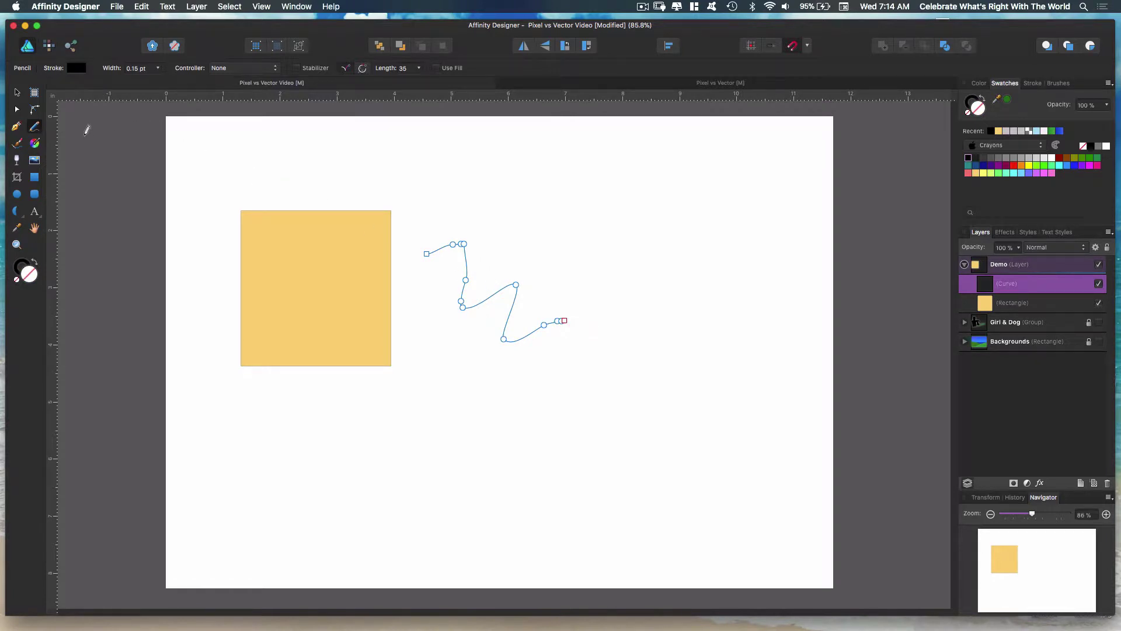
# With the Node Tool, pull the zigzag's first segment into a peak and shift two lower nodes.
pyautogui.click(16, 111)
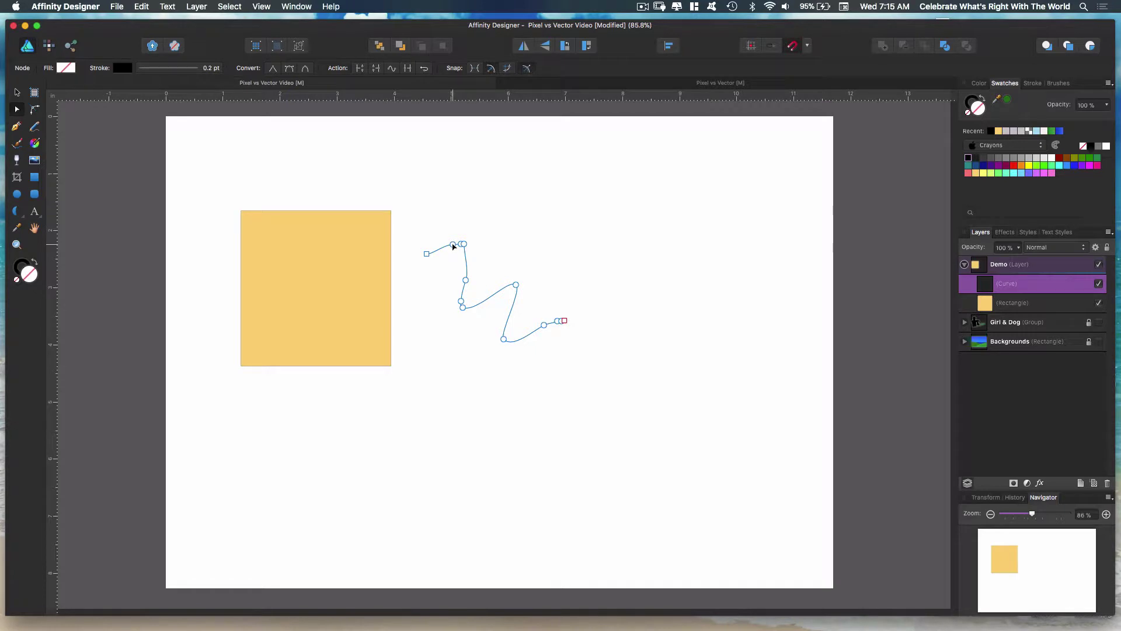
pyautogui.moveTo(452, 245); pyautogui.dragTo(508, 228)
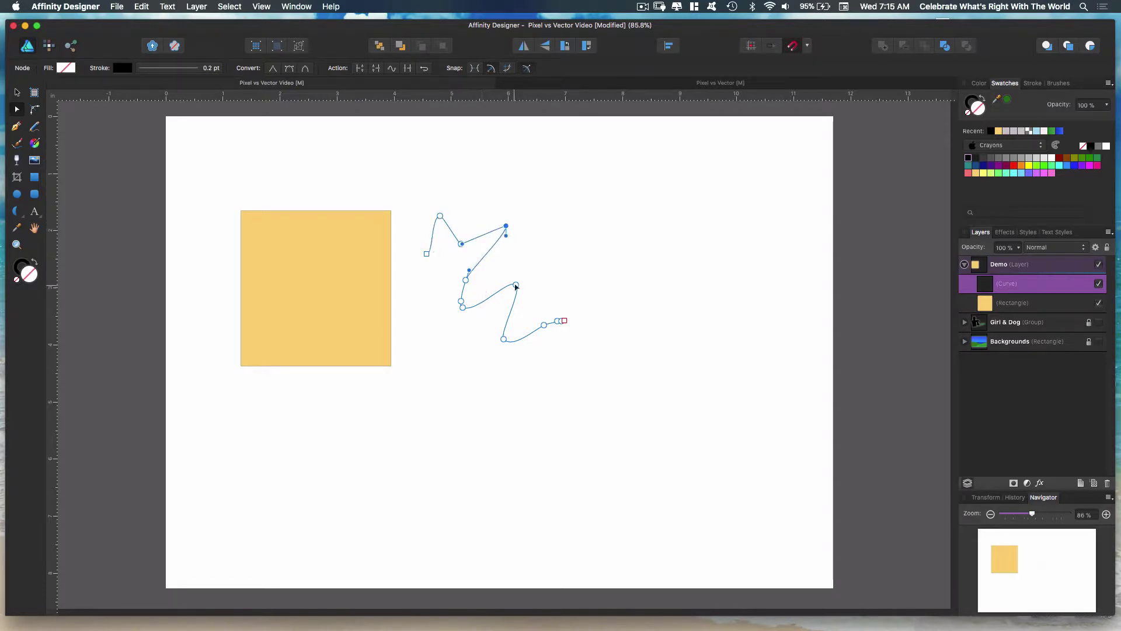
pyautogui.moveTo(516, 287); pyautogui.dragTo(549, 271)
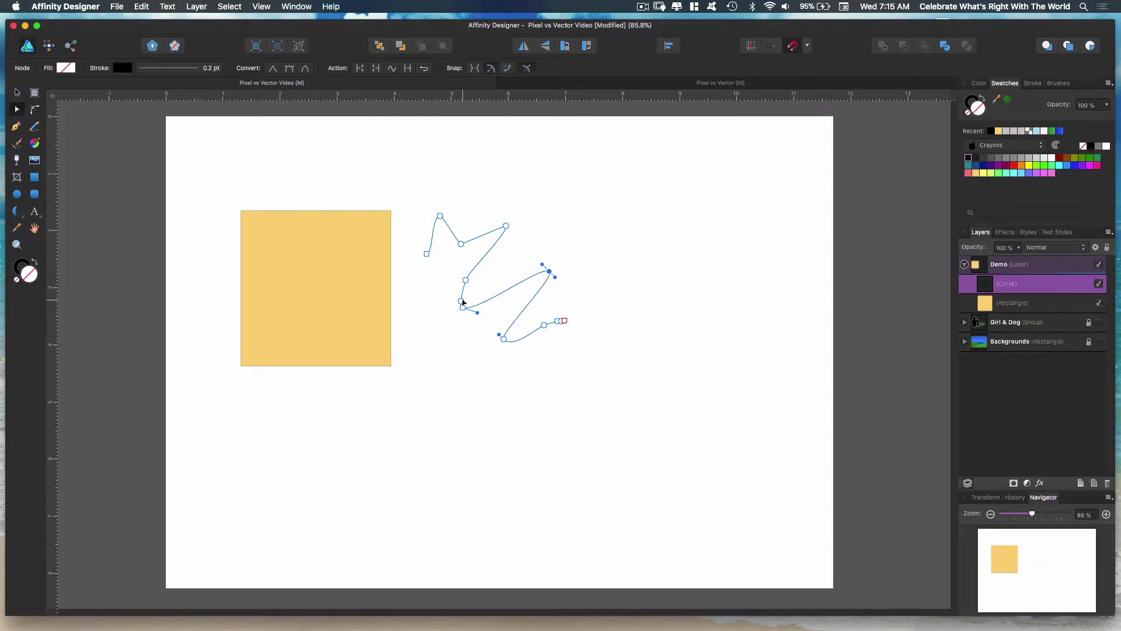
pyautogui.moveTo(463, 302); pyautogui.dragTo(444, 297)
pyautogui.click(17, 94)
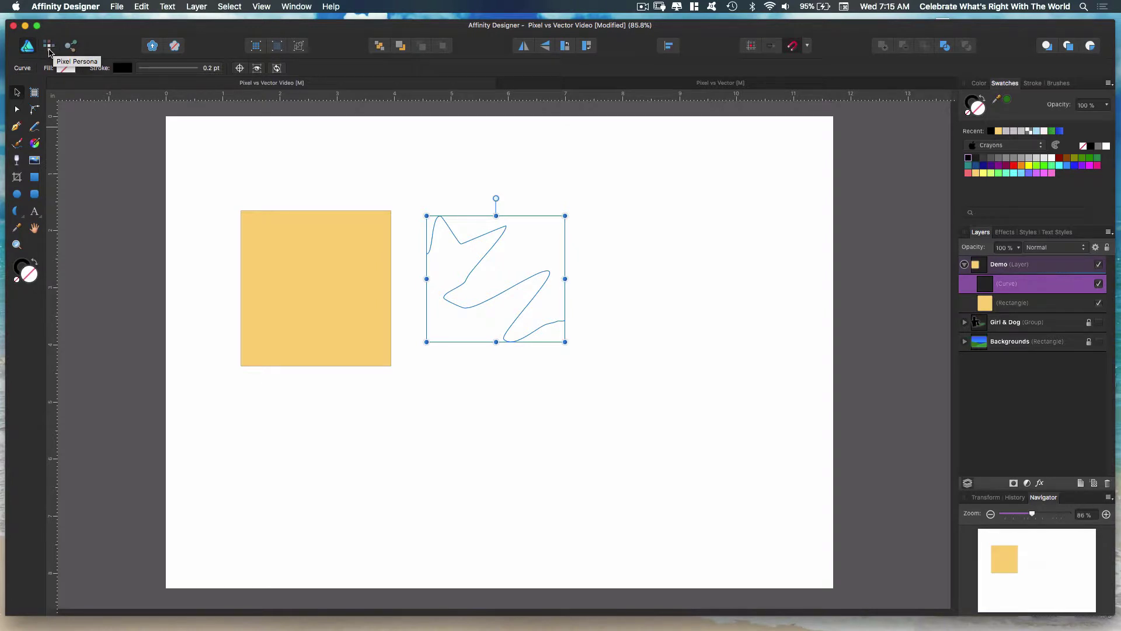
# In Pixel Persona, paint a black wavy Paint Brush stroke across the page after swapping colours.
pyautogui.click(50, 49)
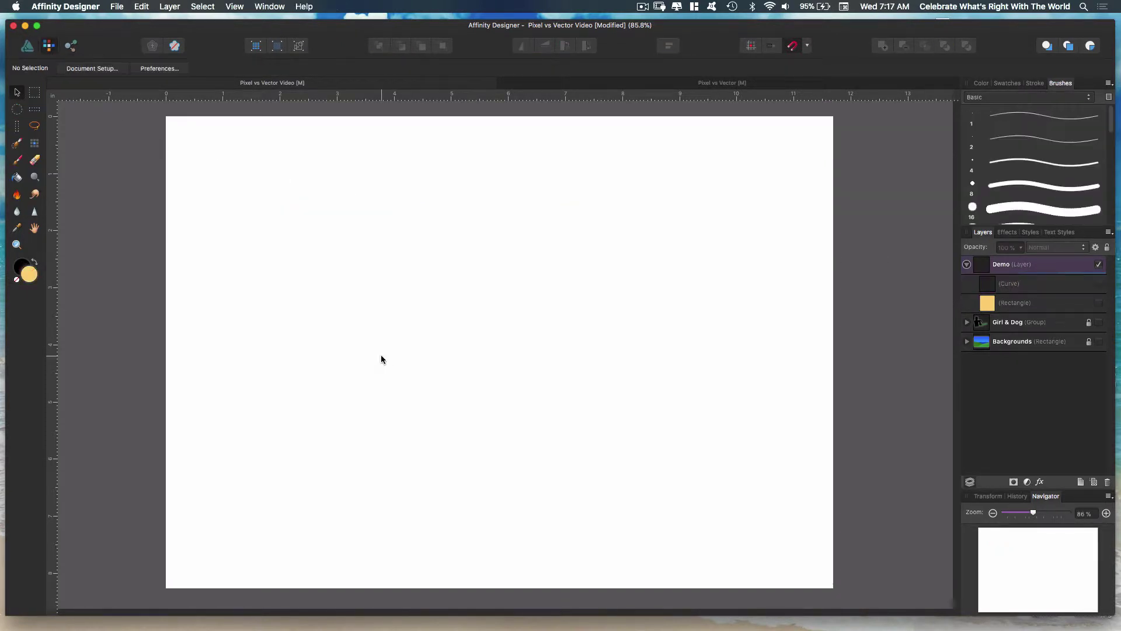
pyautogui.click(19, 162)
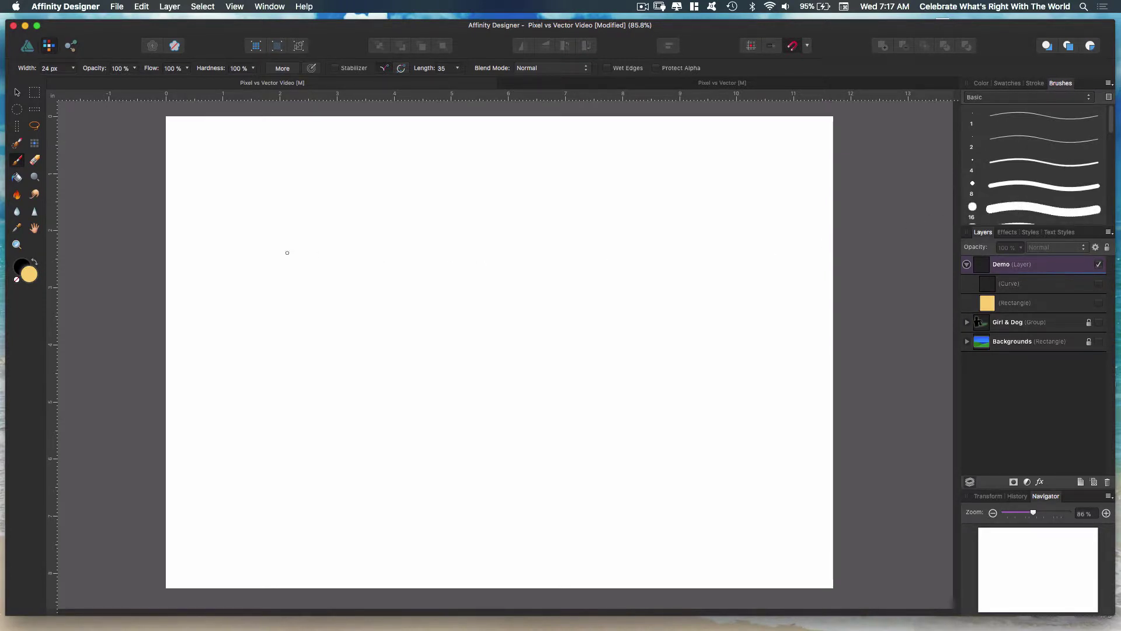
pyautogui.click(35, 264)
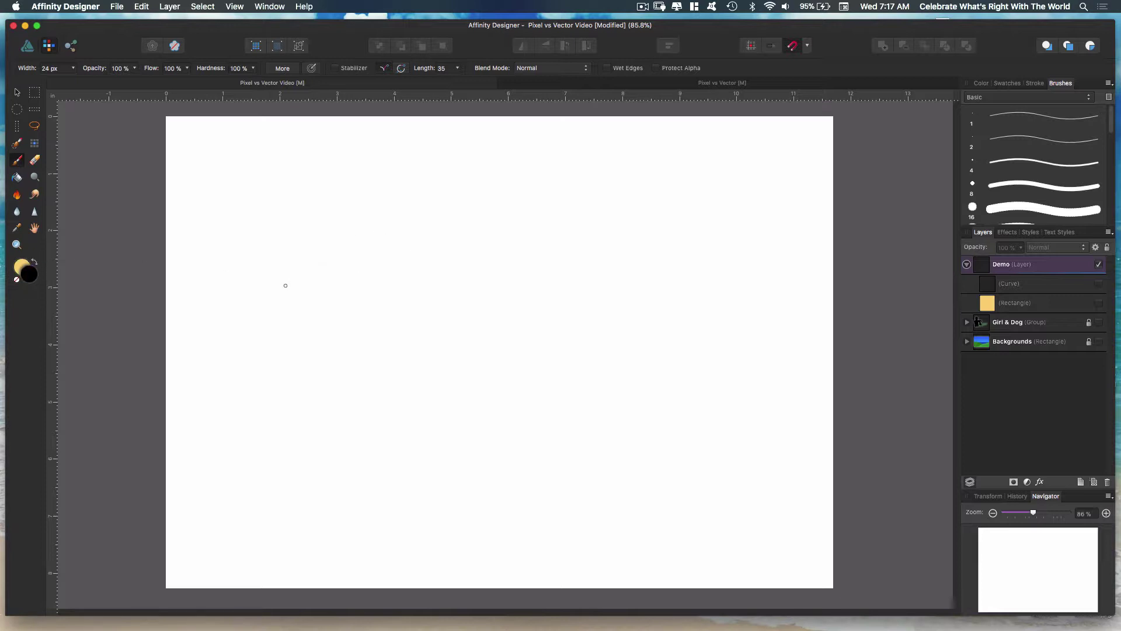
pyautogui.moveTo(276, 298)
pyautogui.mouseDown()
pyautogui.moveTo(315, 238)
pyautogui.moveTo(320, 295)
pyautogui.moveTo(375, 237)
pyautogui.moveTo(395, 292)
pyautogui.moveTo(442, 238)
pyautogui.moveTo(458, 292)
pyautogui.moveTo(496, 236)
pyautogui.moveTo(513, 284)
pyautogui.moveTo(549, 246)
pyautogui.moveTo(587, 298)
pyautogui.moveTo(616, 286)
pyautogui.mouseUp()
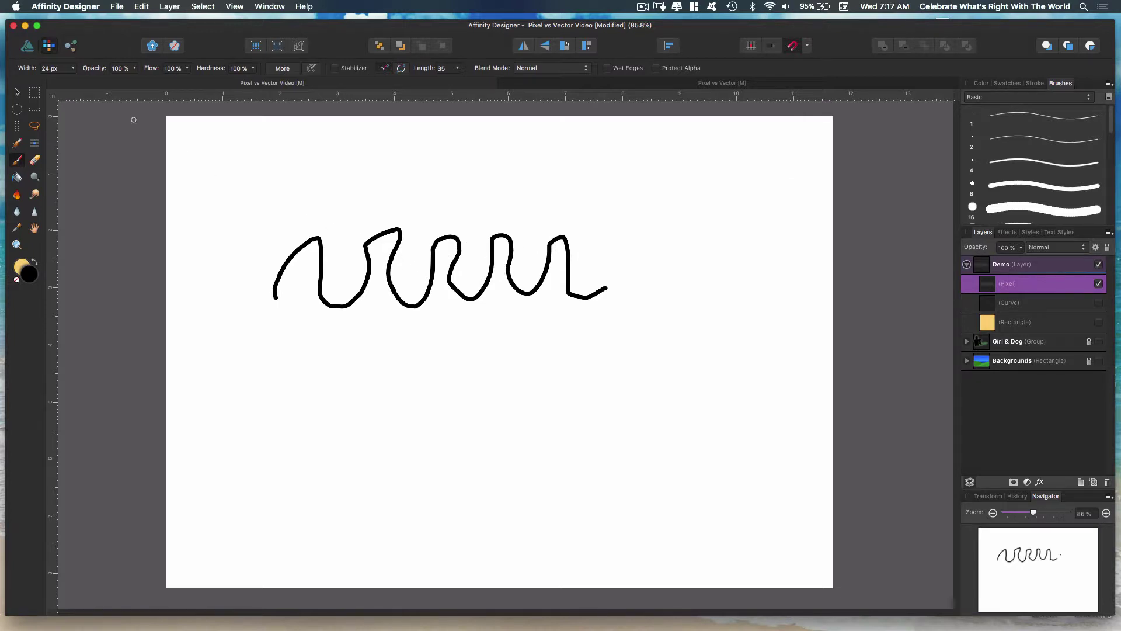
# Drag the pixel squiggle's handles to make it slightly shorter and wider to the right.
pyautogui.click(17, 92)
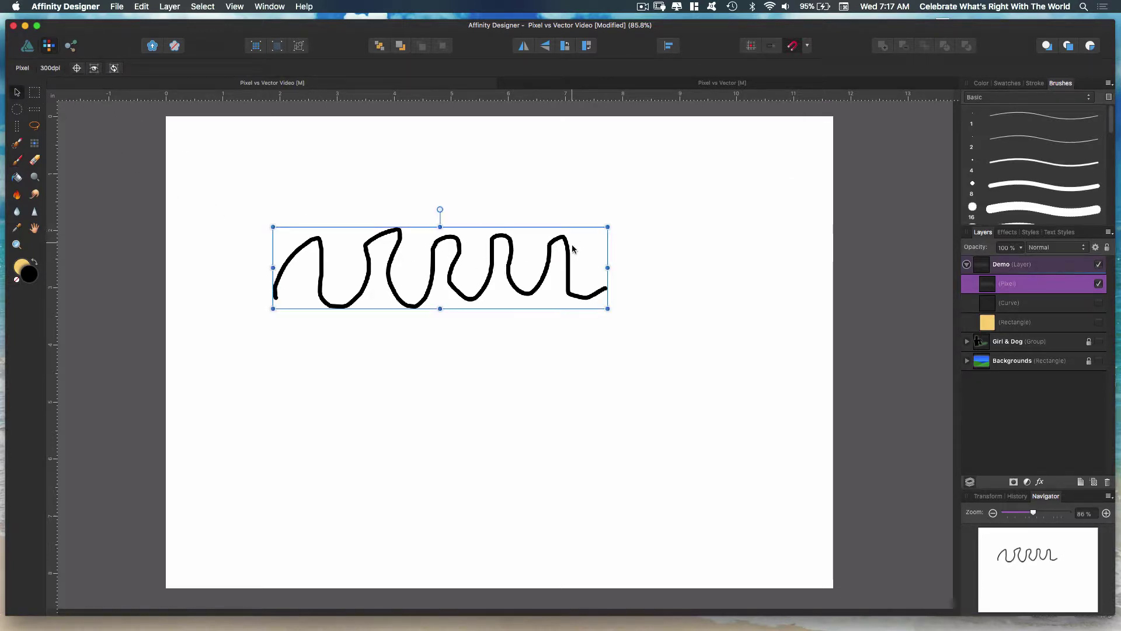
pyautogui.moveTo(608, 268)
pyautogui.mouseDown()
pyautogui.moveTo(712, 266)
pyautogui.moveTo(659, 267)
pyautogui.mouseUp()
pyautogui.moveTo(461, 227)
pyautogui.mouseDown()
pyautogui.moveTo(450, 163)
pyautogui.moveTo(451, 230)
pyautogui.moveTo(455, 178)
pyautogui.mouseUp()
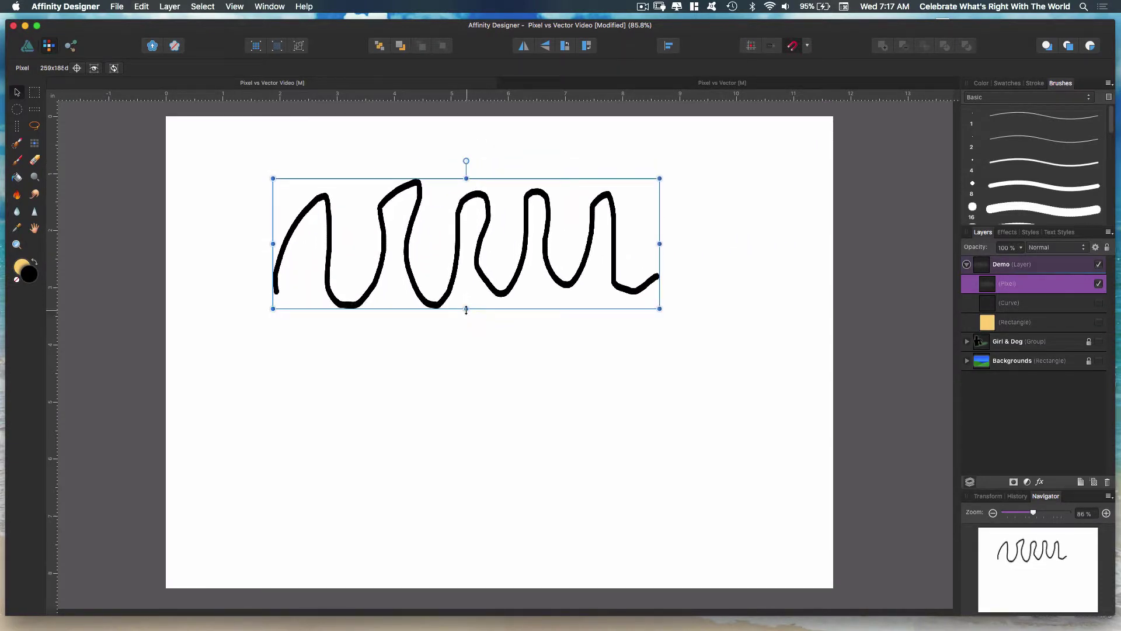
pyautogui.moveTo(466, 310); pyautogui.dragTo(467, 353)
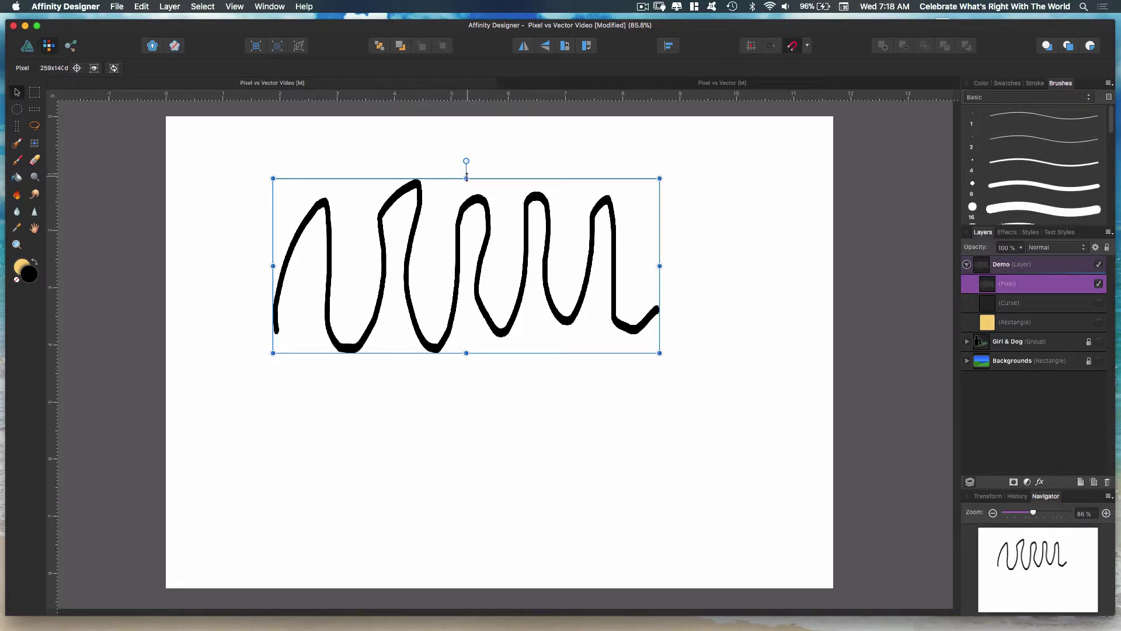
pyautogui.moveTo(466, 176); pyautogui.dragTo(467, 181)
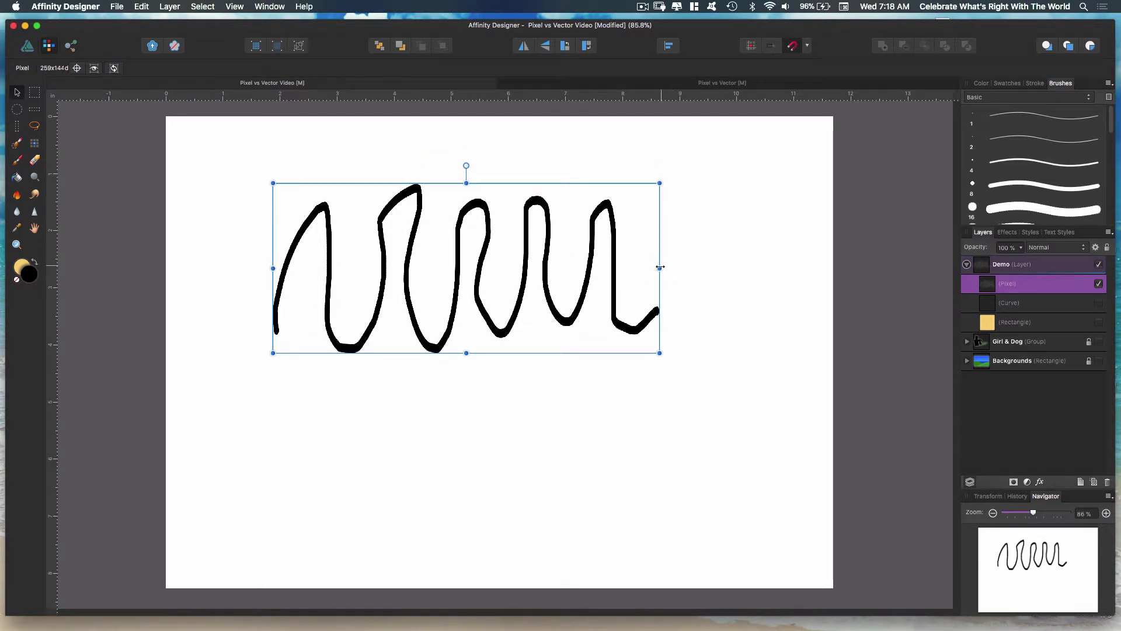
pyautogui.moveTo(660, 268); pyautogui.dragTo(668, 270)
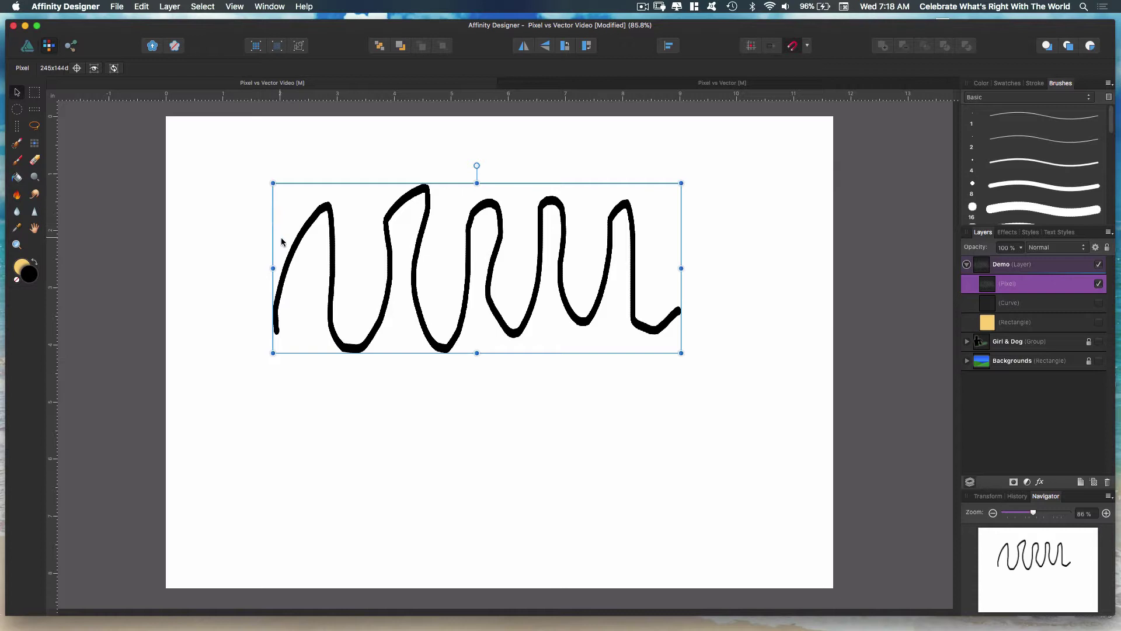
# Erase gaps into four of the squiggle's vertical loops with the Erase Brush.
pyautogui.click(35, 161)
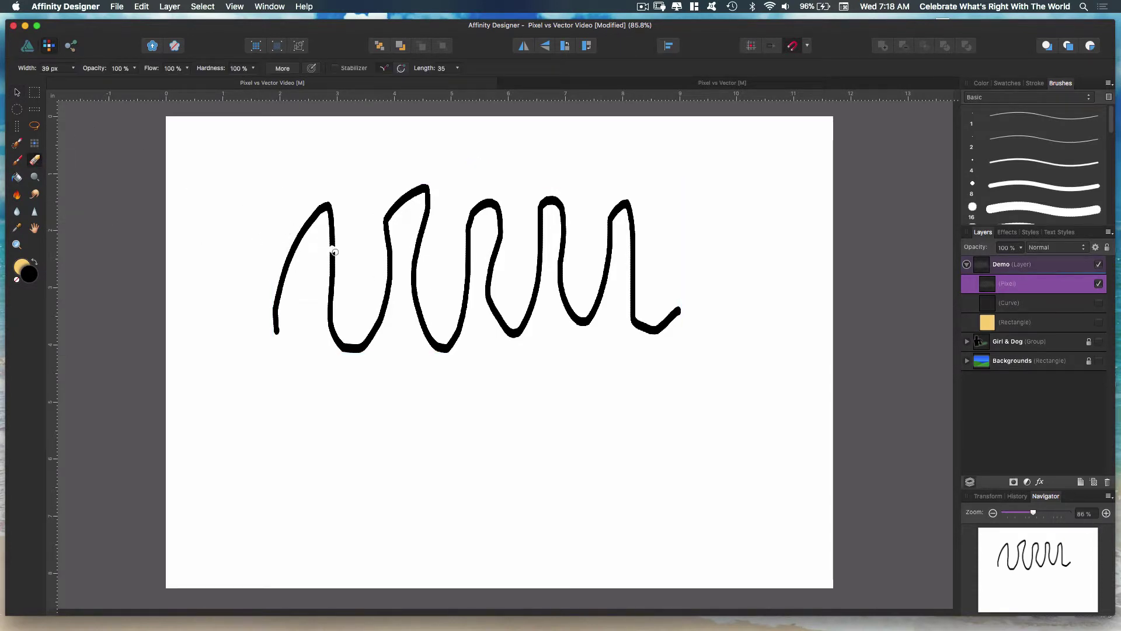
pyautogui.moveTo(335, 250); pyautogui.dragTo(331, 287)
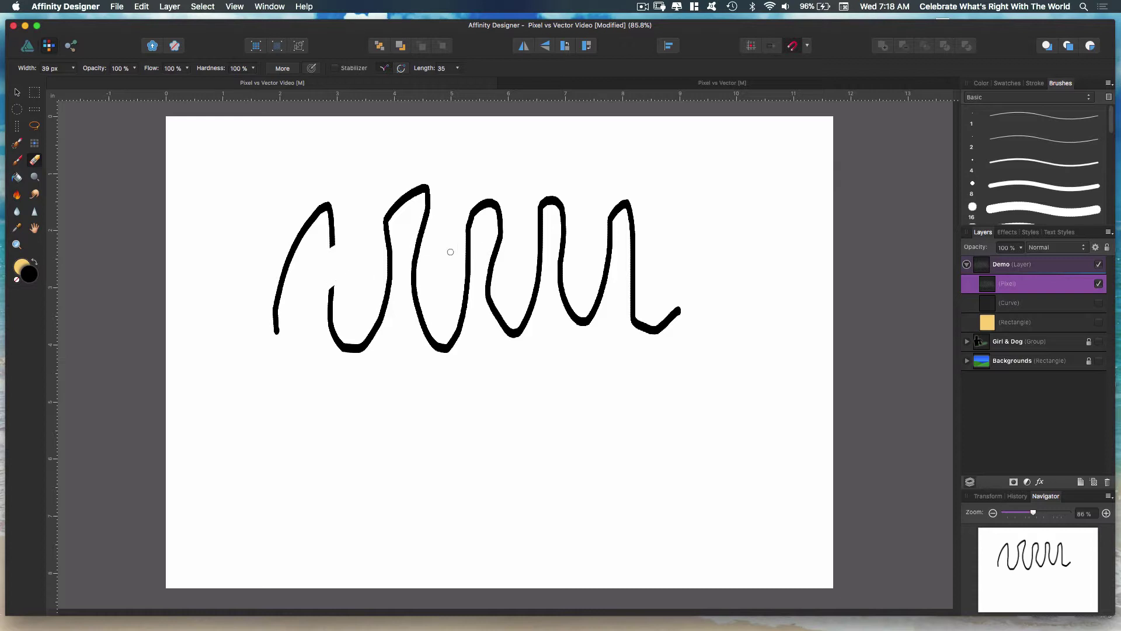
pyautogui.moveTo(418, 246); pyautogui.dragTo(409, 262)
pyautogui.moveTo(536, 248); pyautogui.dragTo(539, 301)
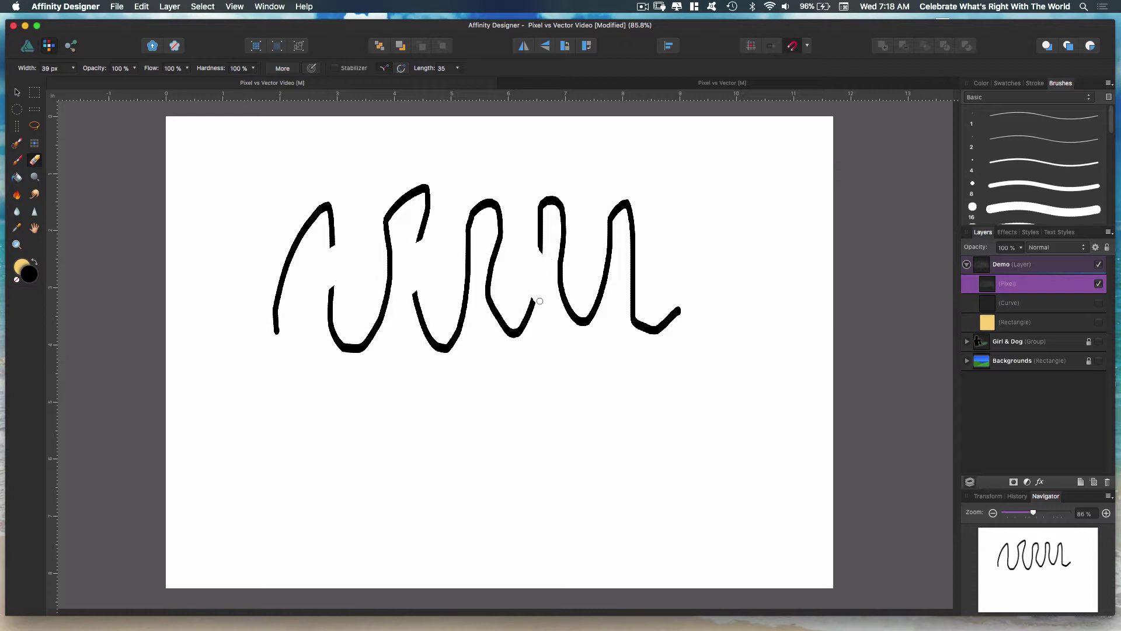
pyautogui.moveTo(611, 250); pyautogui.dragTo(601, 290)
# Set up a white 240 px Effects paint brush and delete the Demo layer.
pyautogui.click(17, 109)
pyautogui.click(17, 93)
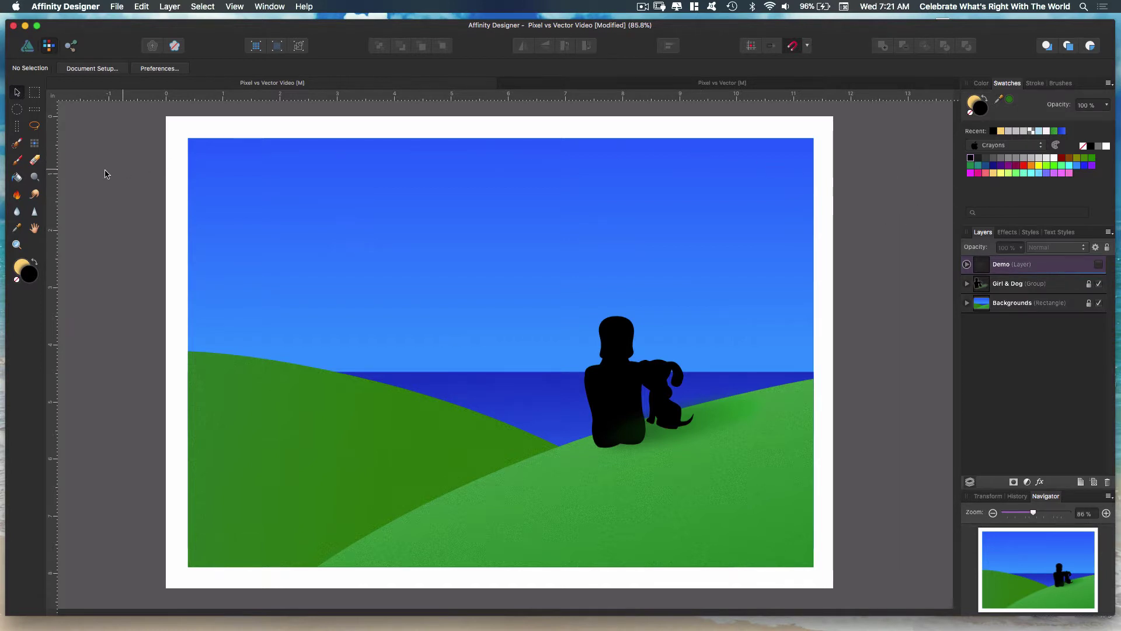
pyautogui.click(17, 165)
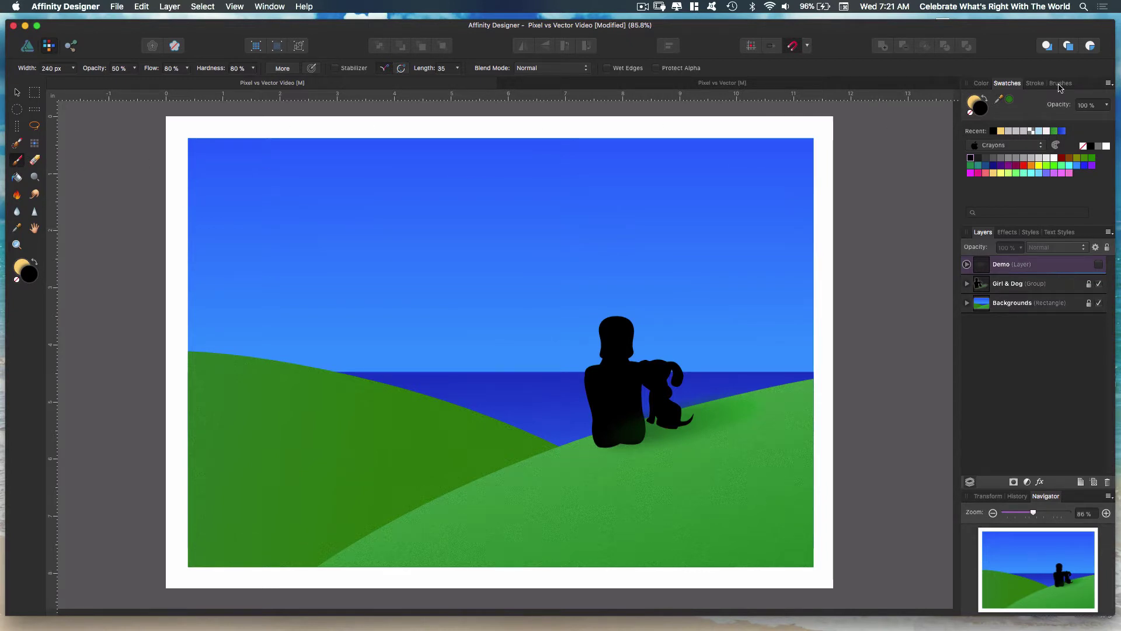
pyautogui.click(1062, 83)
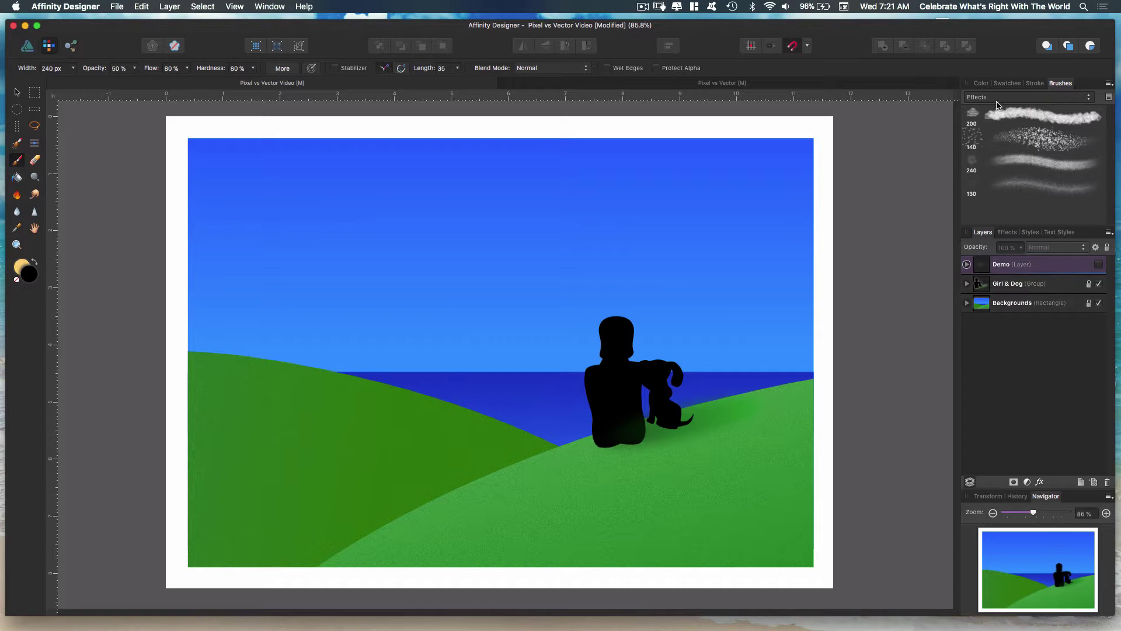
pyautogui.click(1015, 162)
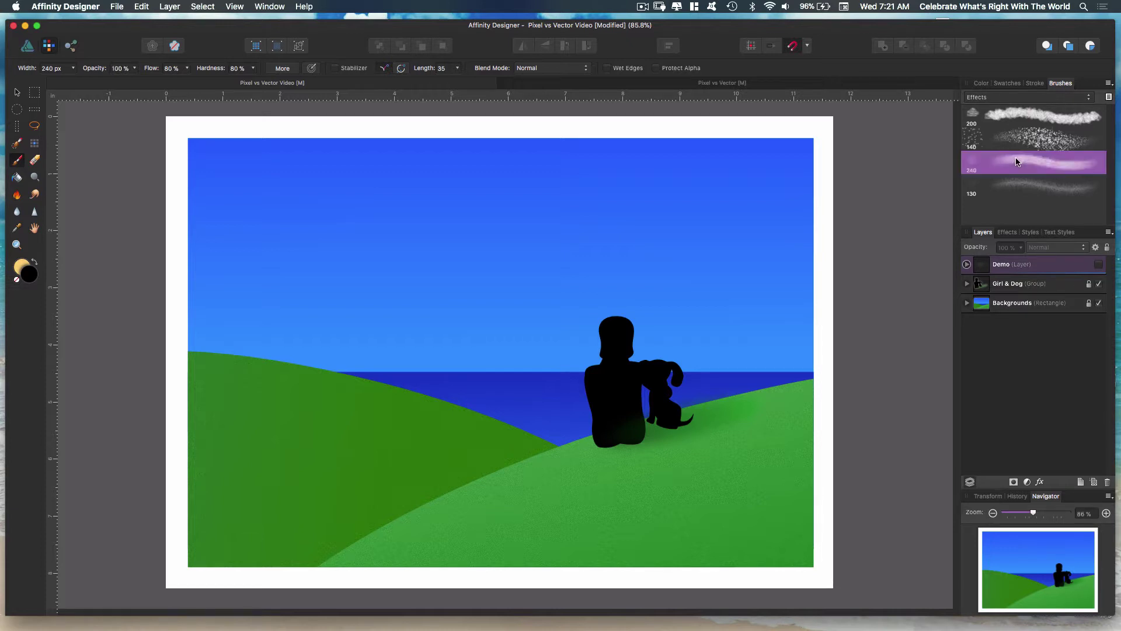
pyautogui.click(1010, 84)
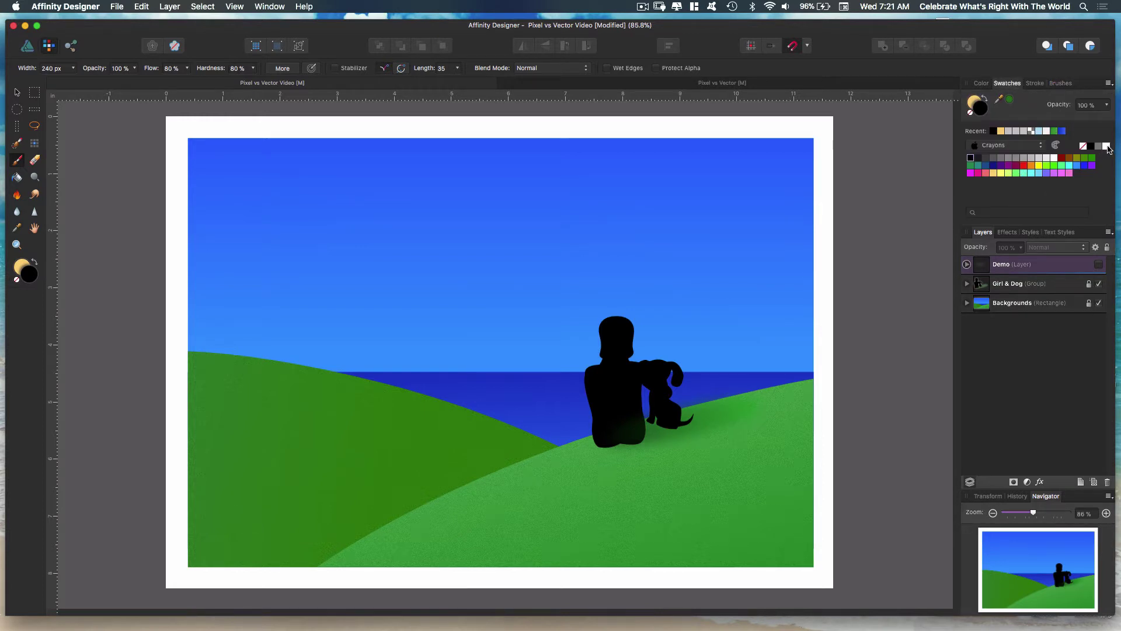
pyautogui.click(1107, 146)
pyautogui.press('Delete')
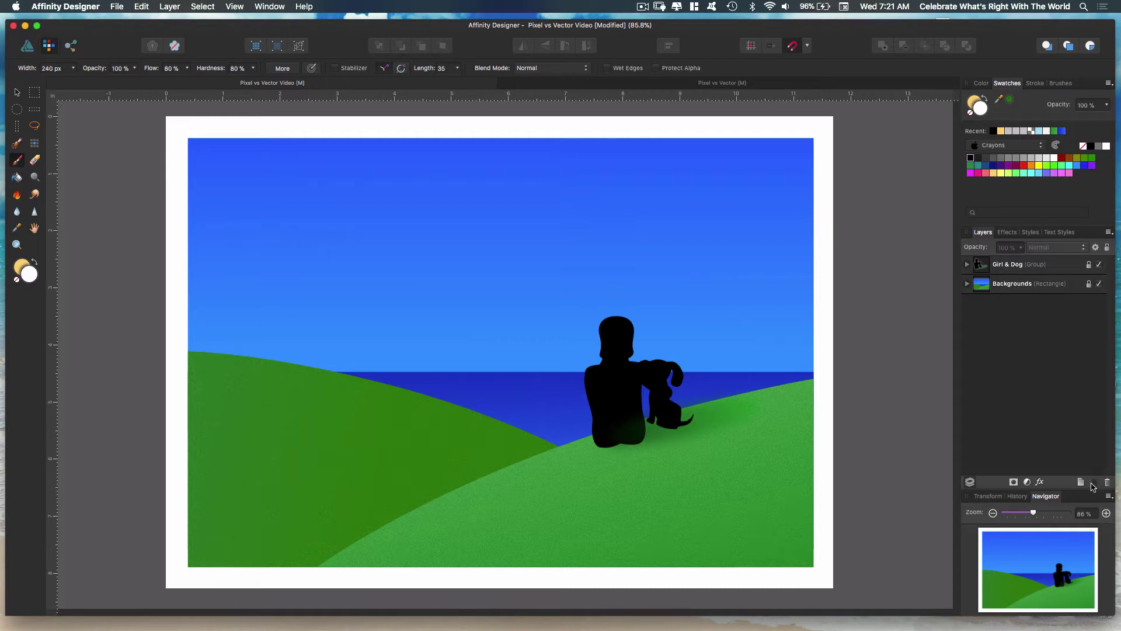
# On a new pixel layer, paint white cloud wisps across the sky at about 50% opacity.
pyautogui.click(1094, 483)
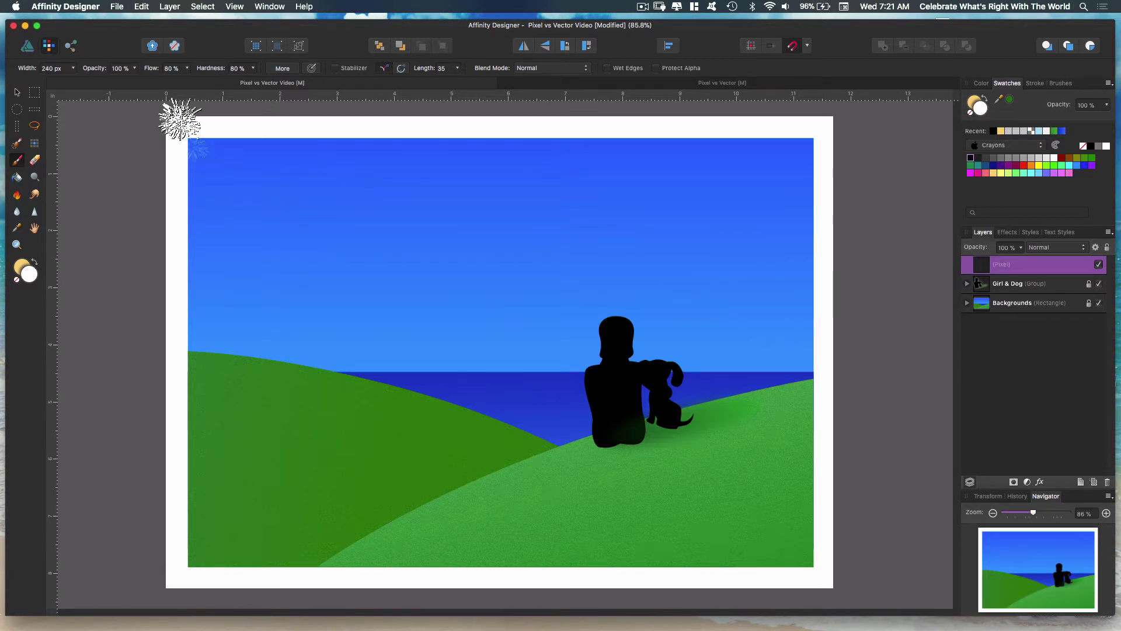
pyautogui.click(134, 68)
pyautogui.moveTo(127, 82); pyautogui.dragTo(83, 87)
pyautogui.moveTo(307, 224)
pyautogui.mouseDown()
pyautogui.moveTo(257, 224)
pyautogui.moveTo(297, 208)
pyautogui.moveTo(275, 200)
pyautogui.moveTo(312, 214)
pyautogui.moveTo(313, 181)
pyautogui.moveTo(269, 203)
pyautogui.moveTo(280, 195)
pyautogui.moveTo(306, 212)
pyautogui.moveTo(232, 196)
pyautogui.moveTo(305, 192)
pyautogui.moveTo(306, 209)
pyautogui.moveTo(404, 210)
pyautogui.moveTo(443, 205)
pyautogui.moveTo(461, 186)
pyautogui.moveTo(223, 207)
pyautogui.moveTo(460, 206)
pyautogui.moveTo(469, 192)
pyautogui.moveTo(389, 173)
pyautogui.moveTo(297, 207)
pyautogui.moveTo(295, 228)
pyautogui.moveTo(495, 204)
pyautogui.mouseUp()
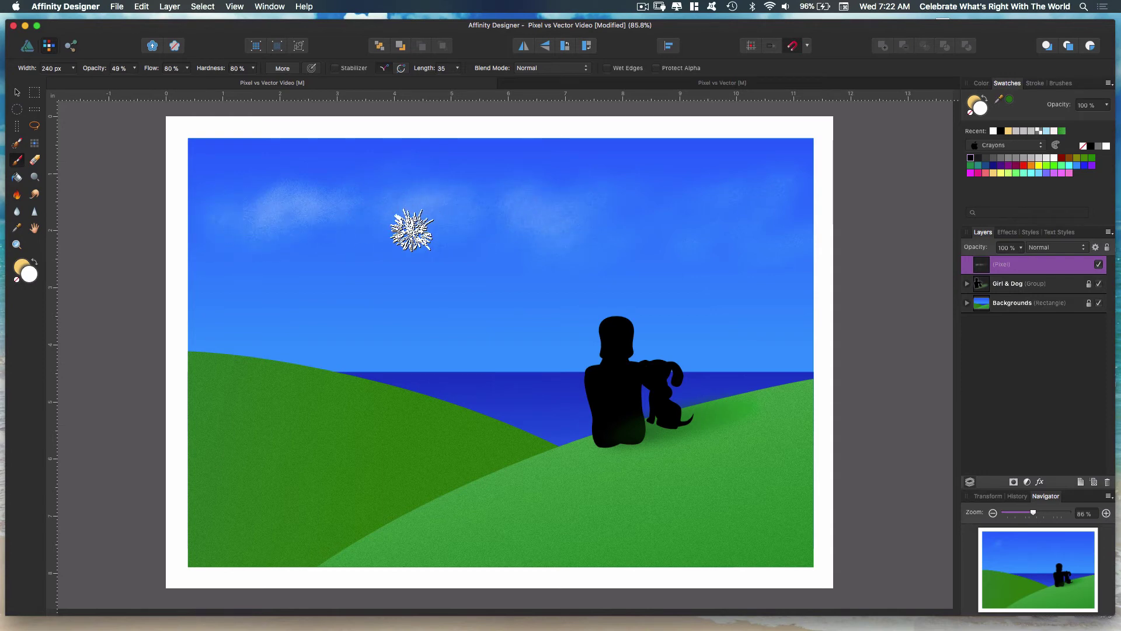
pyautogui.moveTo(796, 192)
pyautogui.mouseDown()
pyautogui.moveTo(739, 205)
pyautogui.moveTo(751, 257)
pyautogui.mouseUp()
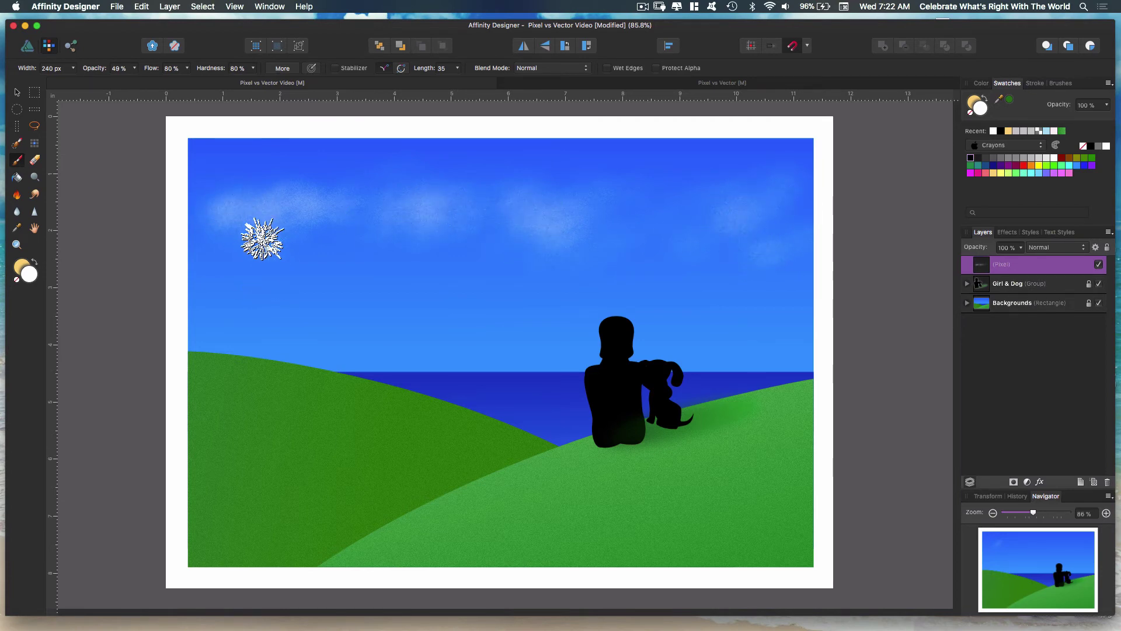
pyautogui.click(12, 93)
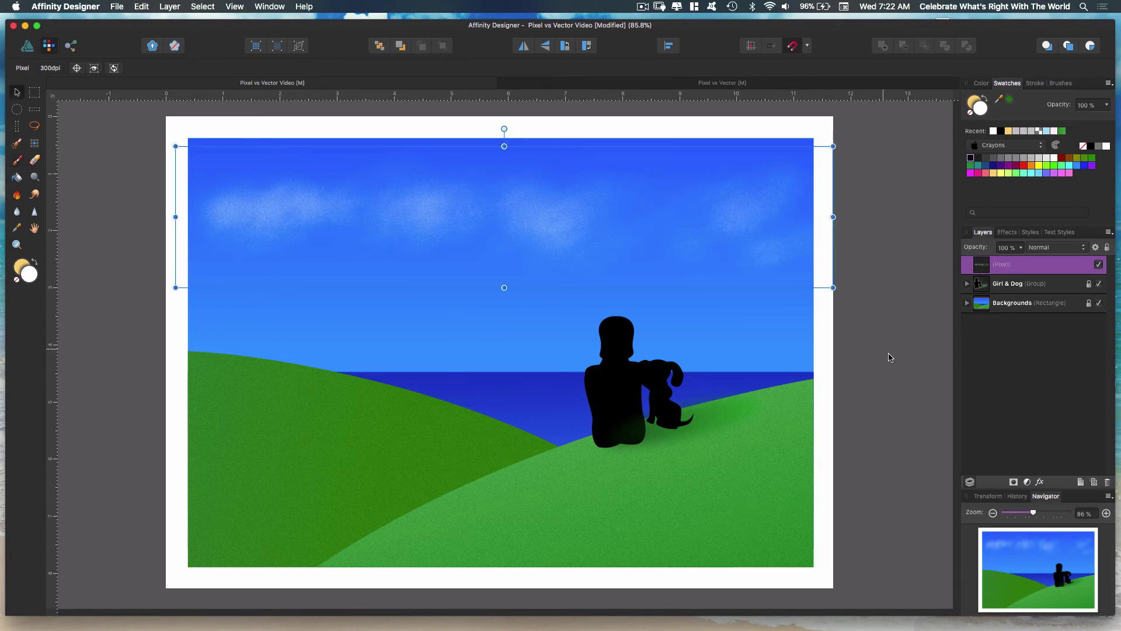
pyautogui.click(908, 406)
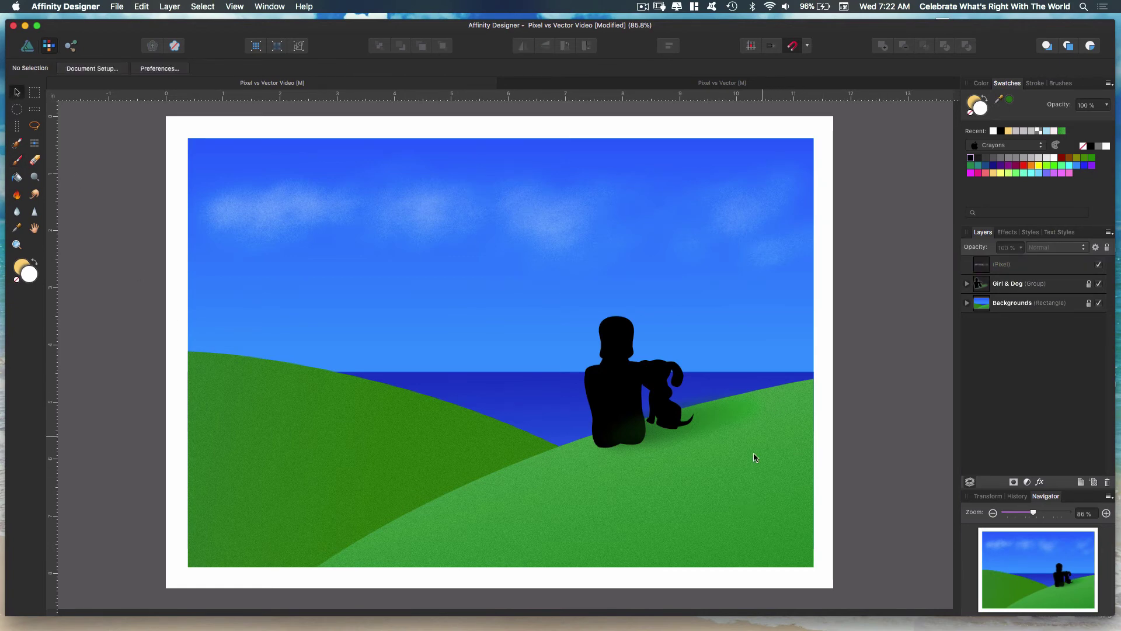